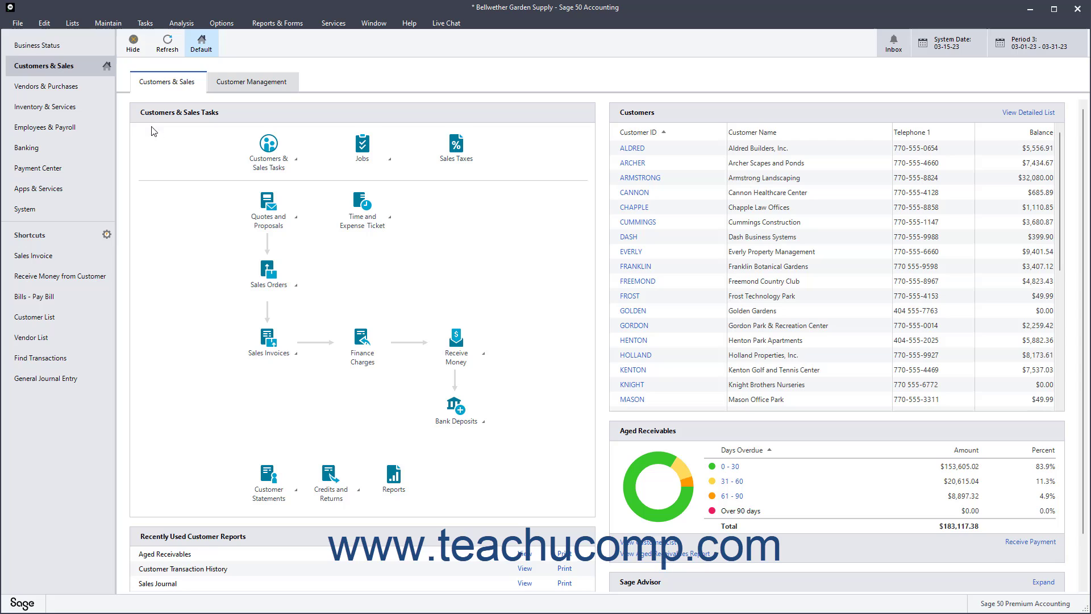
# Open the Email Setup window from the Maintain menu
pyautogui.click(108, 22)
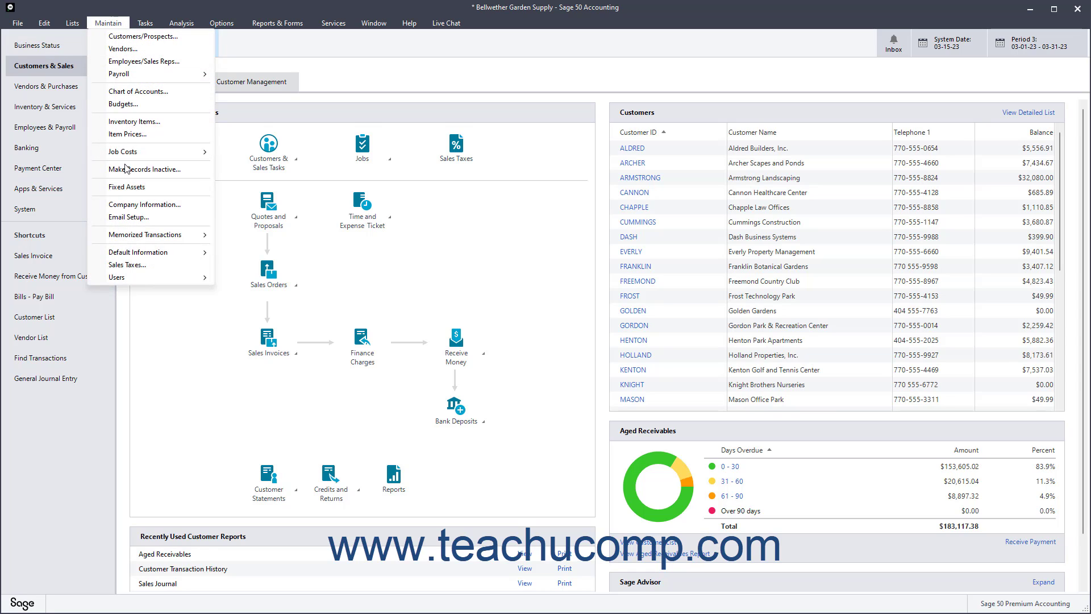
pyautogui.click(127, 217)
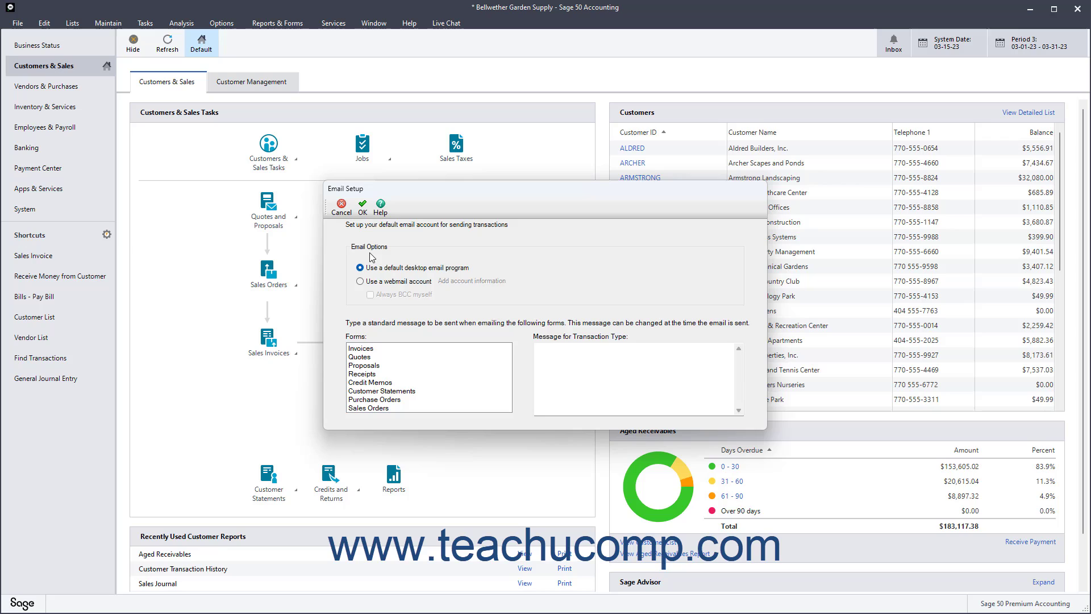
# Choose 'Use a webmail account' and bring up the Add WebMail Account form for Outlook.com
pyautogui.click(385, 288)
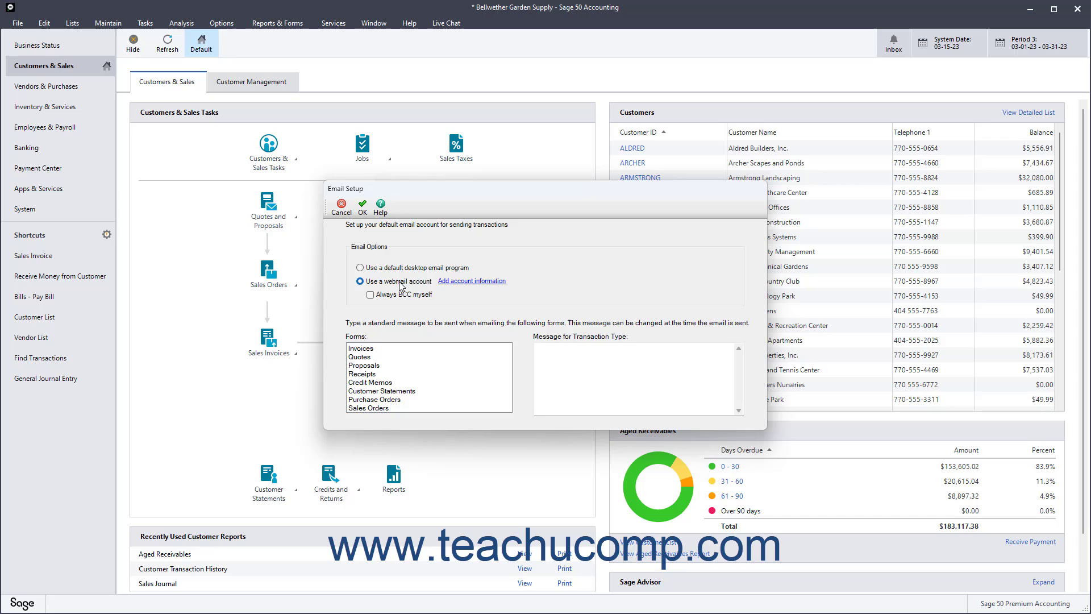
pyautogui.click(465, 283)
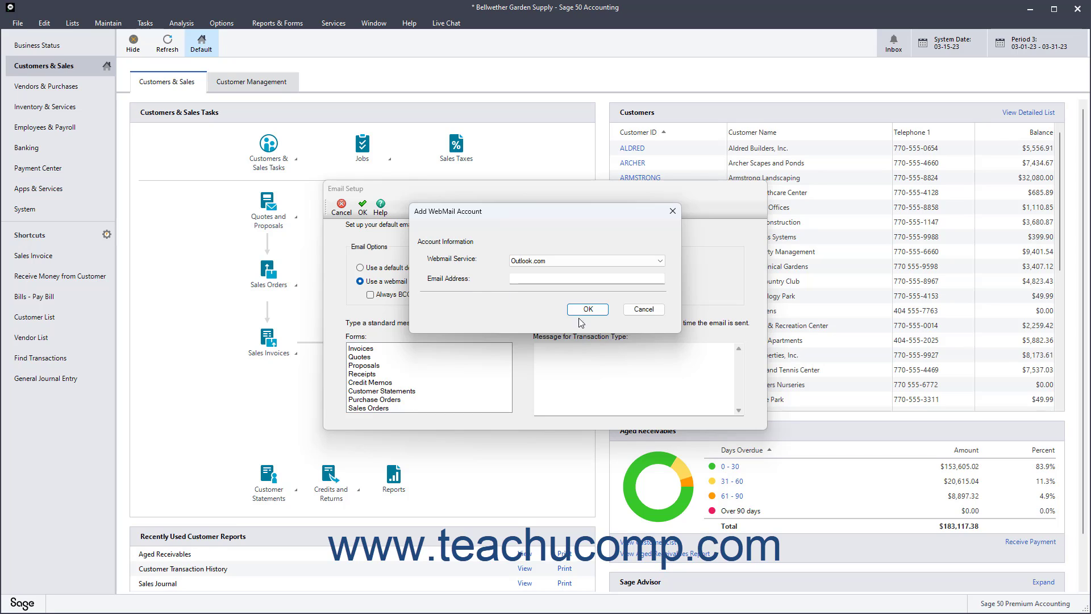
# Cancel the webmail form, enable Always BCC myself, and choose 'Use a default desktop email program'
pyautogui.click(632, 312)
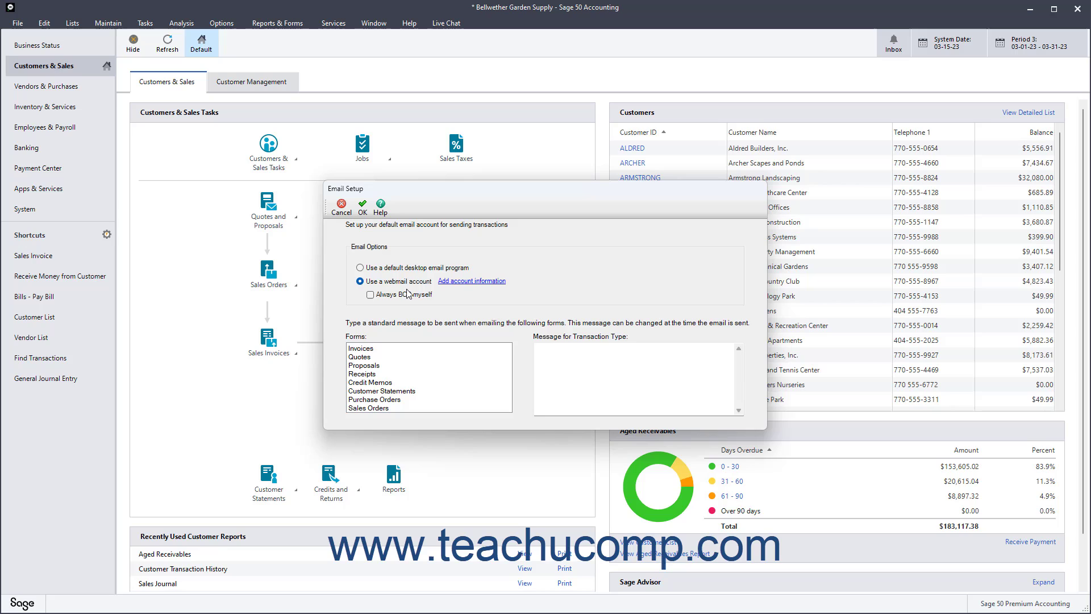
pyautogui.click(401, 296)
pyautogui.click(391, 268)
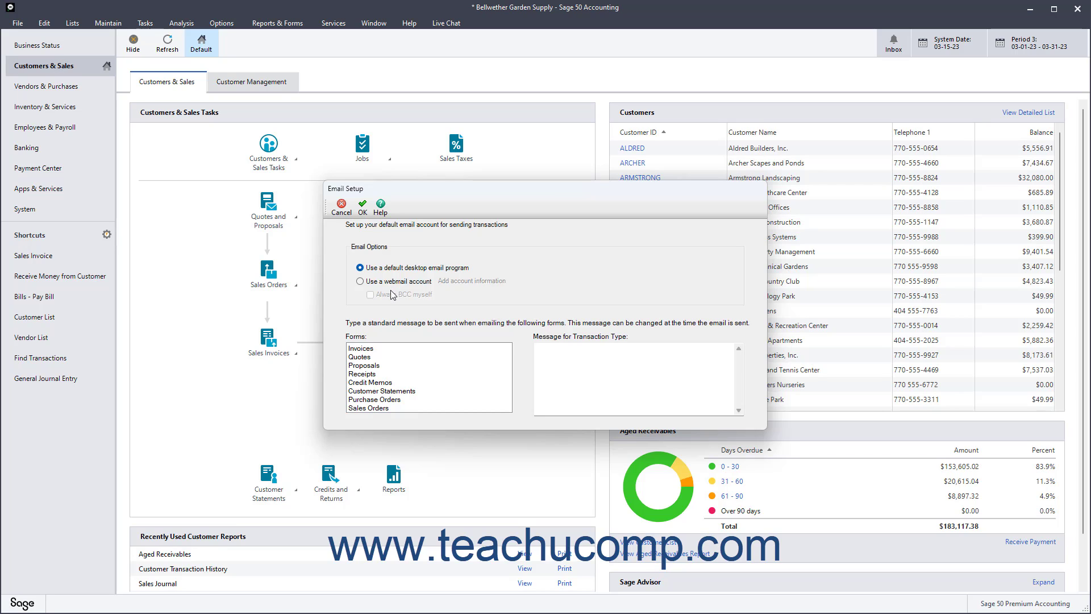
# Show the standard thank-you message for Invoices and place the cursor in the message box
pyautogui.click(374, 350)
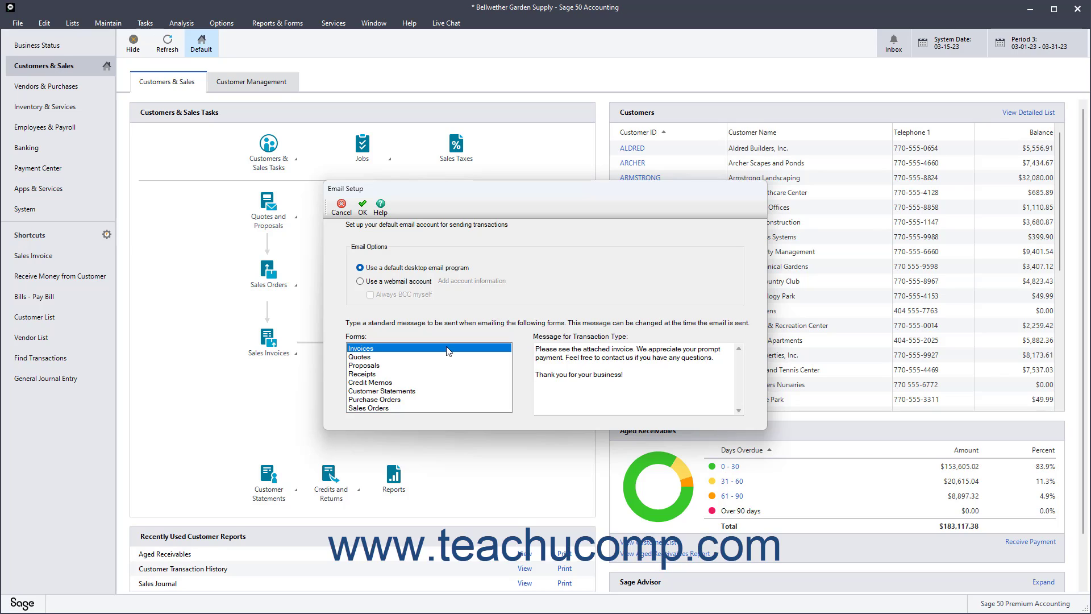
pyautogui.click(548, 359)
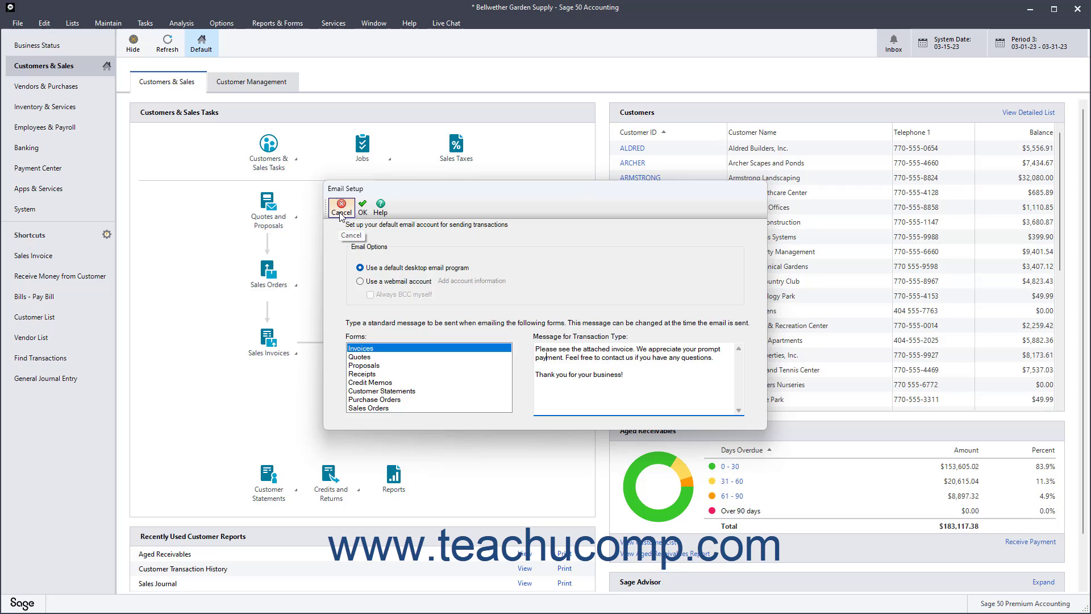
pyautogui.click(362, 208)
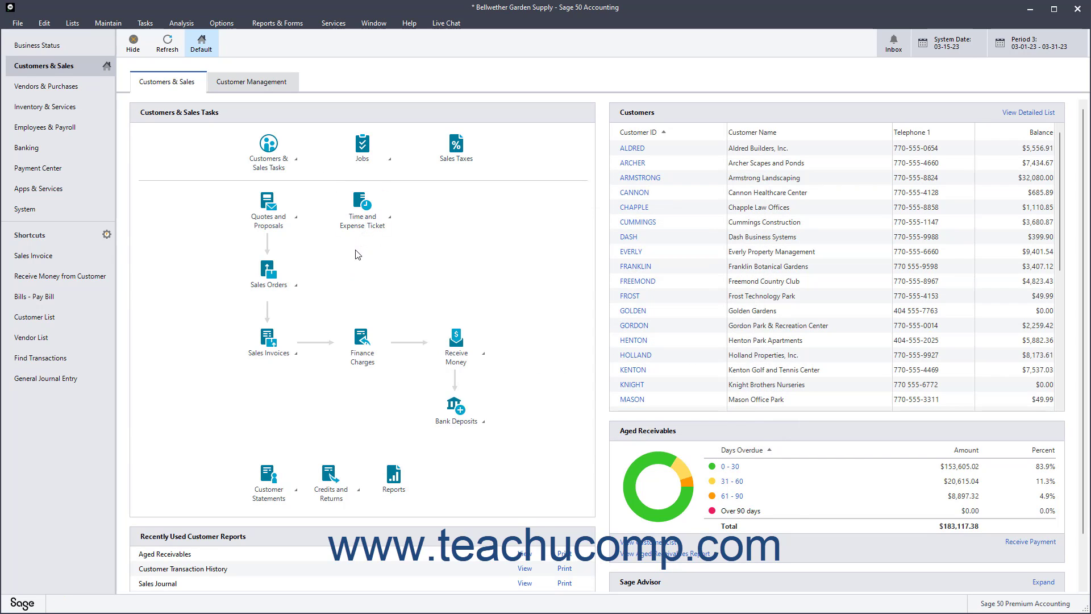